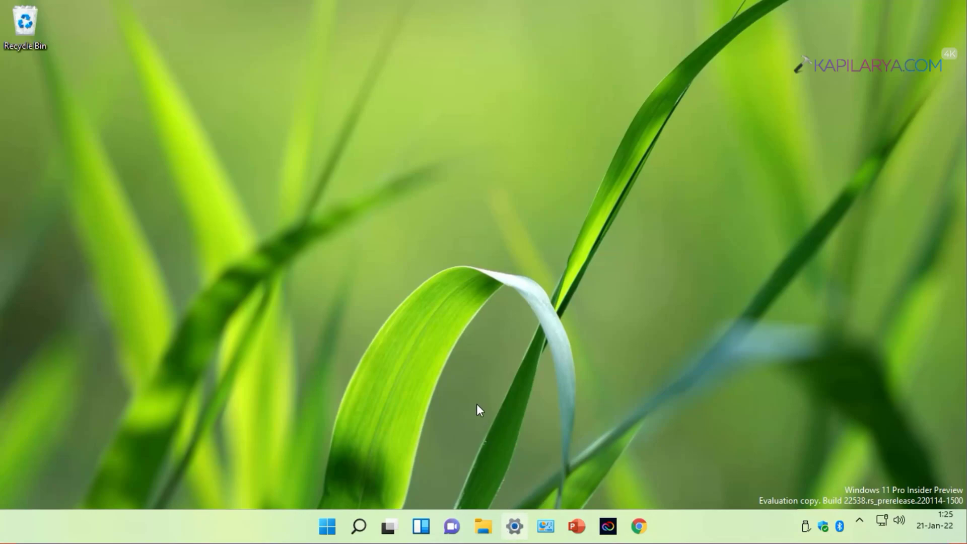
- Open Settings and go to the System > Recovery page
{"action": "key", "text": "super+i"}
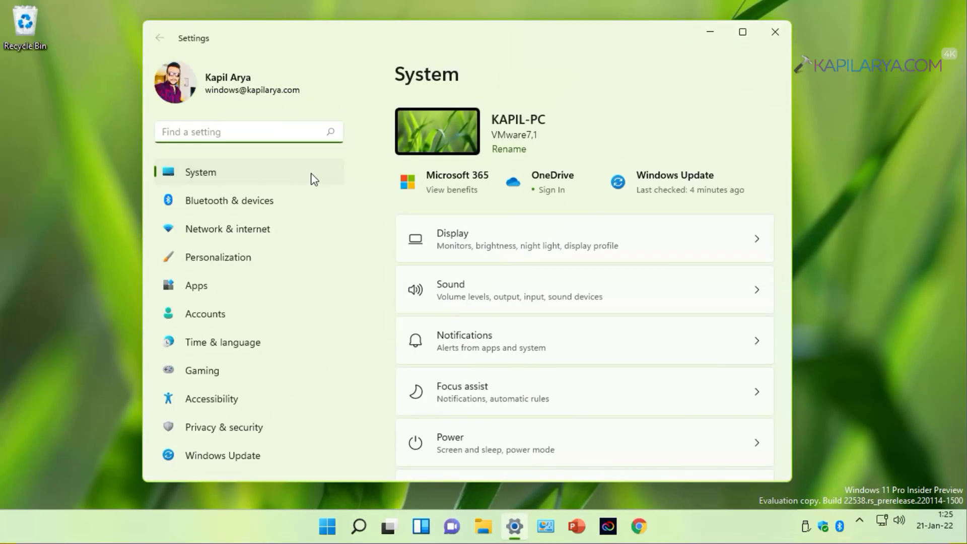
{"action": "scroll", "coordinate": [546, 389], "scroll_direction": "down", "scroll_amount": 1}
{"action": "scroll", "coordinate": [546, 389], "scroll_direction": "down", "scroll_amount": 4}
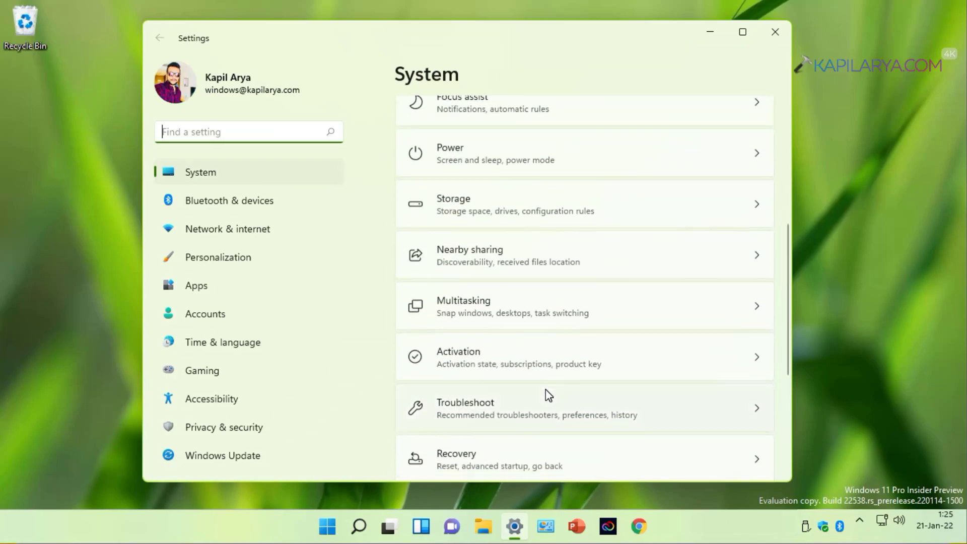
{"action": "scroll", "coordinate": [546, 389], "scroll_direction": "down", "scroll_amount": 2}
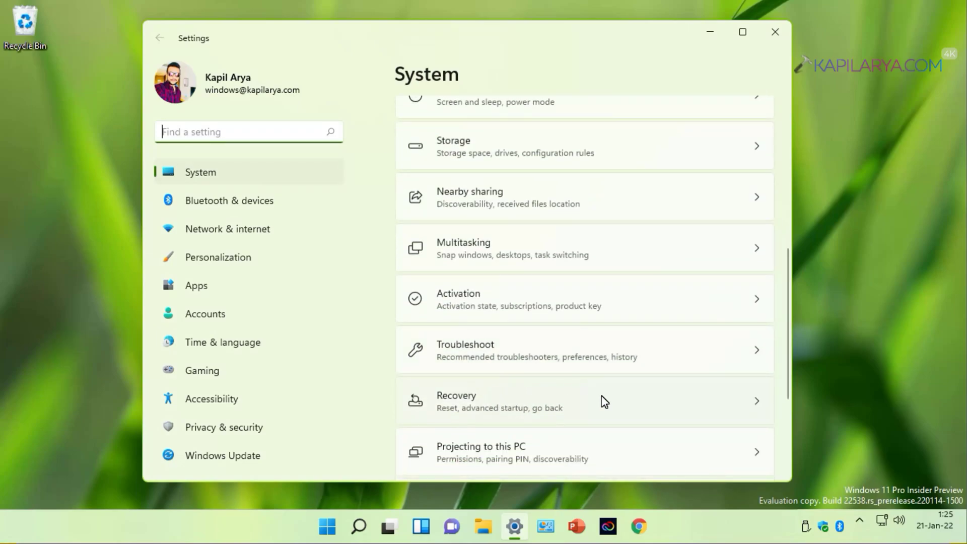
{"action": "left_click", "coordinate": [570, 401]}
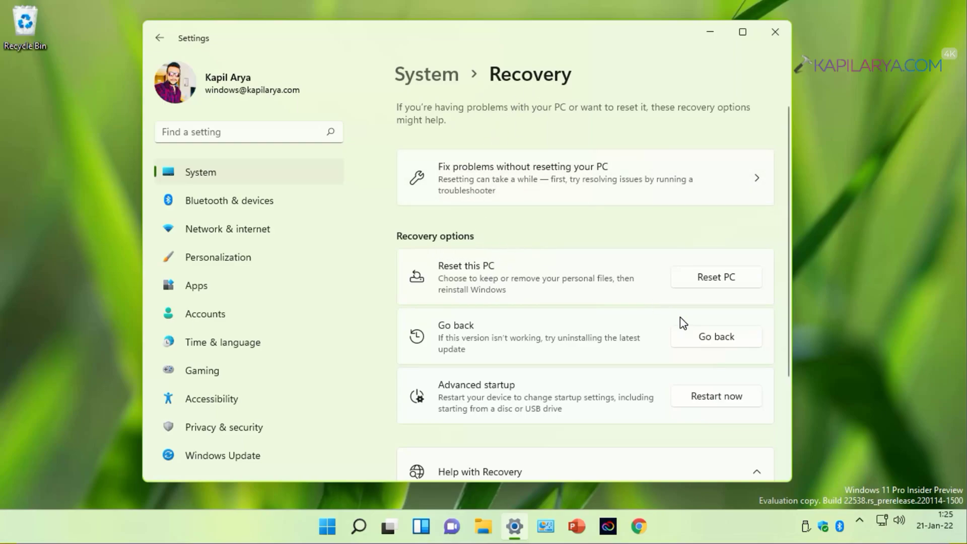
- Start going back to the earlier build, giving broken apps or devices as the reason
{"action": "left_click", "coordinate": [680, 343]}
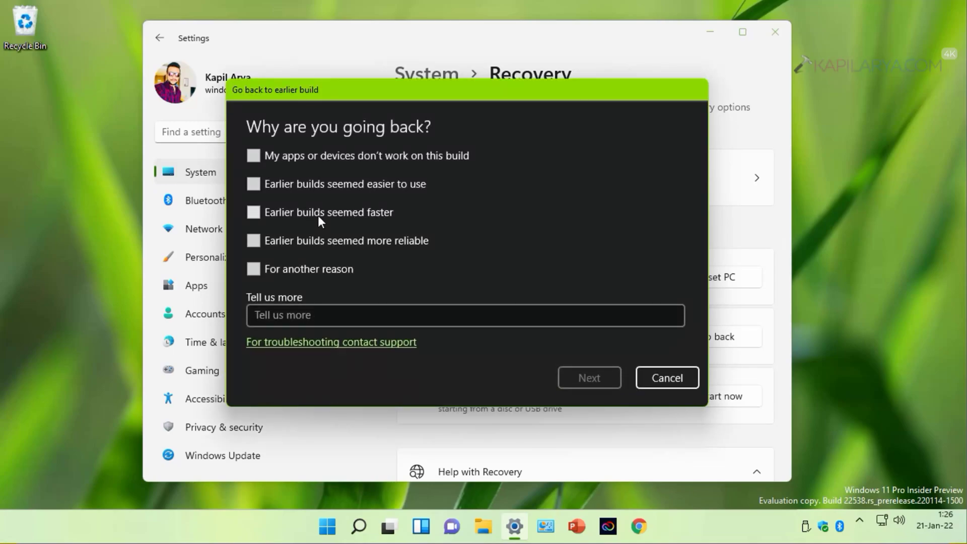
{"action": "left_click", "coordinate": [258, 158]}
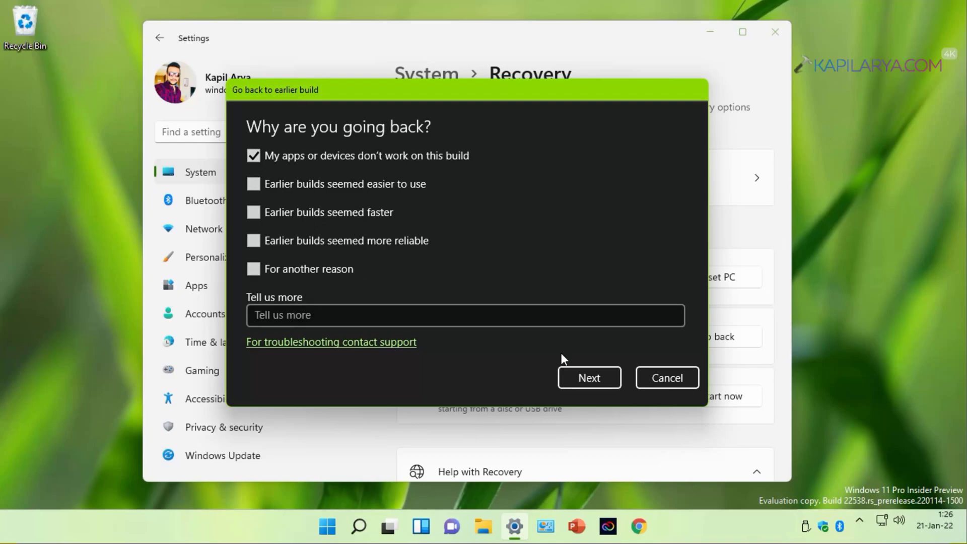
{"action": "left_click", "coordinate": [572, 377]}
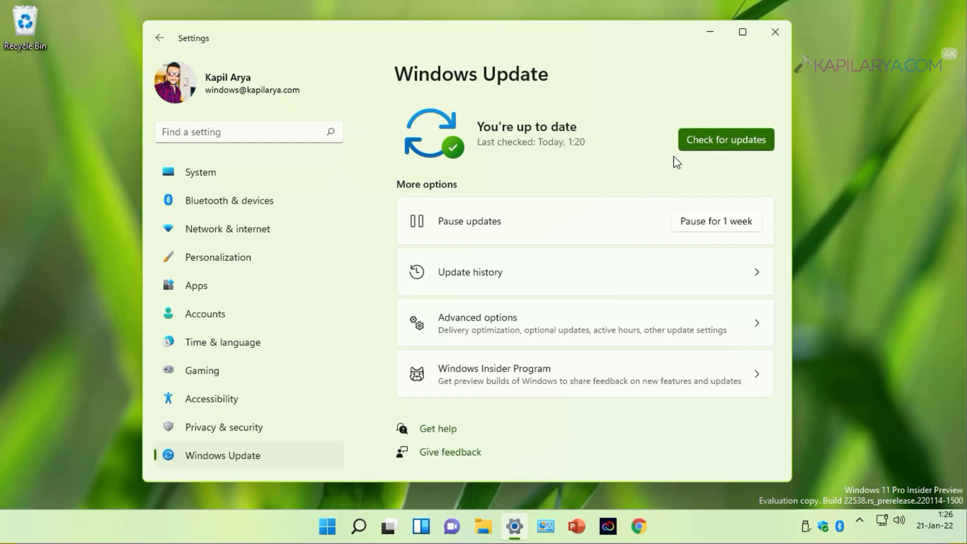
- Run a fresh check for updates on the Windows Update page
{"action": "left_click", "coordinate": [696, 141]}
- Return to Recovery and restart Go back, citing broken apps or devices
{"action": "left_click", "coordinate": [161, 39]}
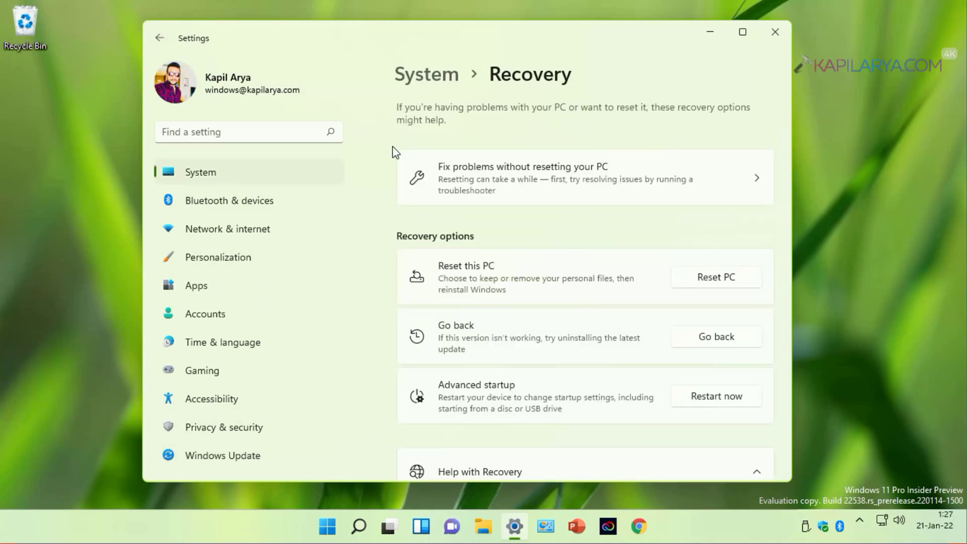
{"action": "left_click", "coordinate": [683, 345]}
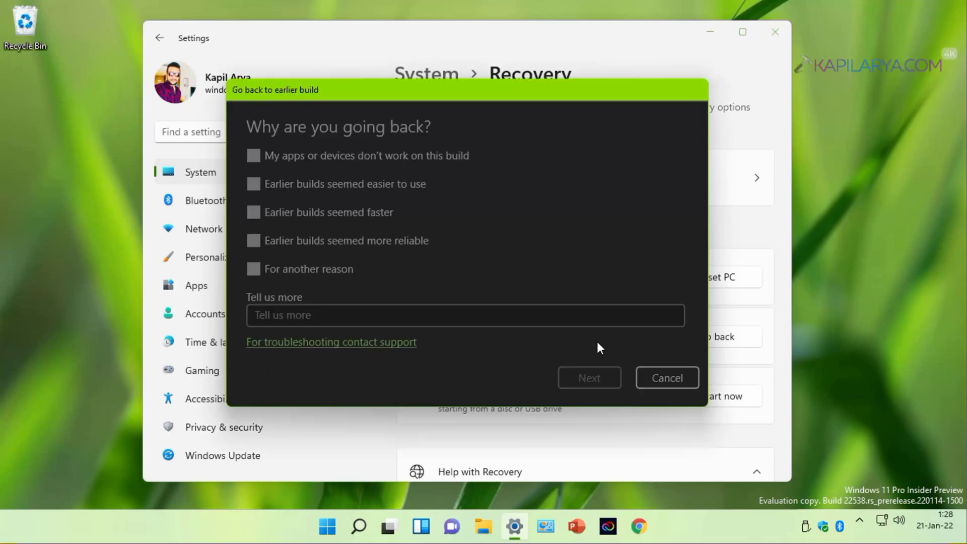
{"action": "left_click", "coordinate": [253, 156]}
{"action": "left_click", "coordinate": [567, 375]}
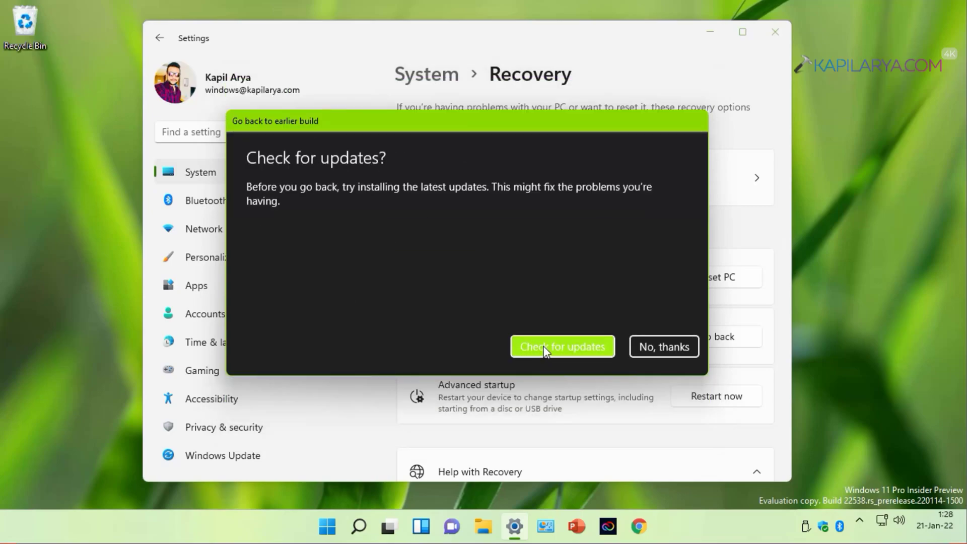
- Skip the update check, acknowledge both warnings, and confirm going back to the earlier build
{"action": "left_click", "coordinate": [647, 349]}
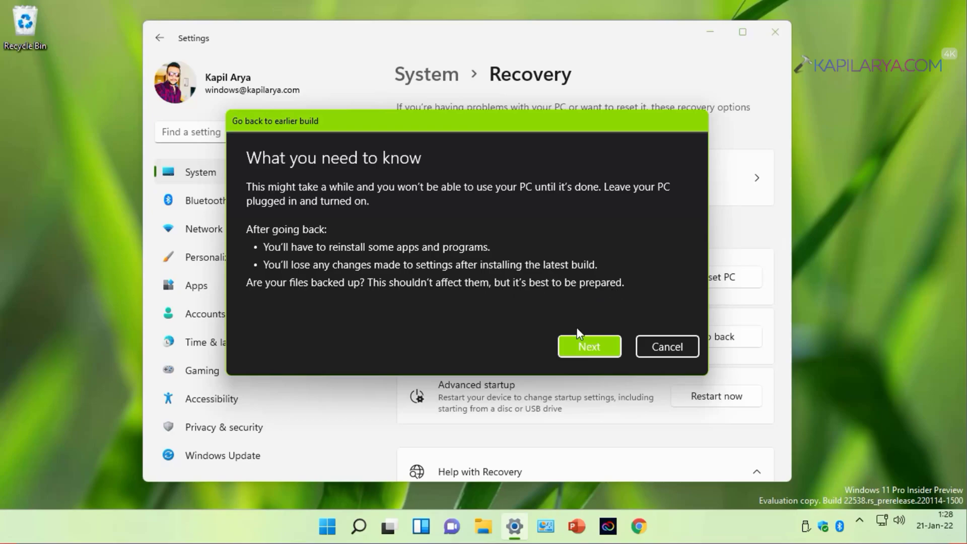
{"action": "left_click", "coordinate": [571, 349]}
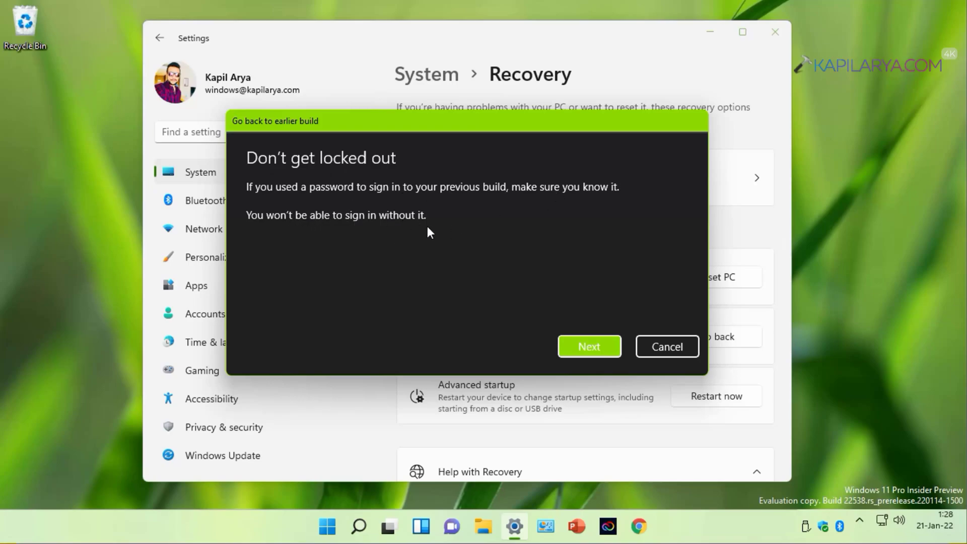
{"action": "left_click", "coordinate": [575, 348]}
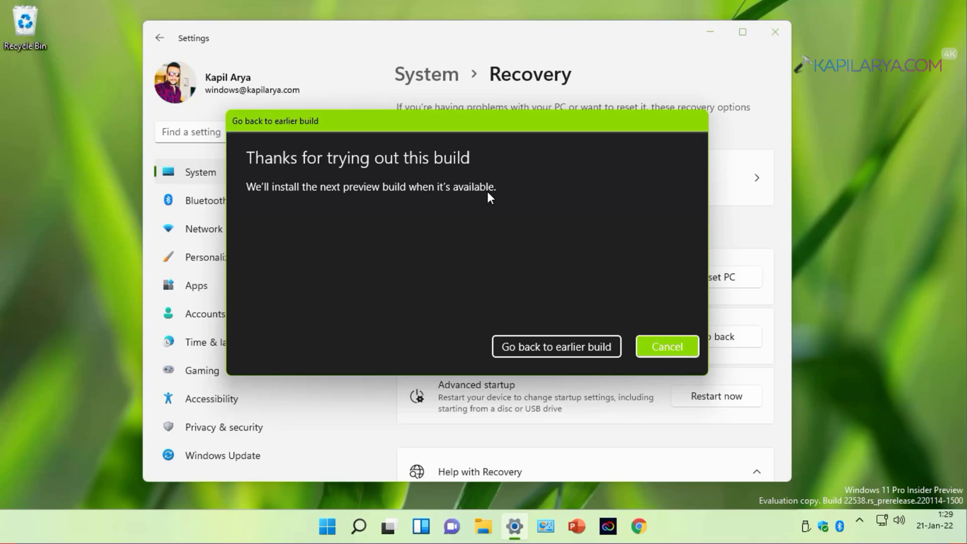
{"action": "left_click", "coordinate": [548, 347]}
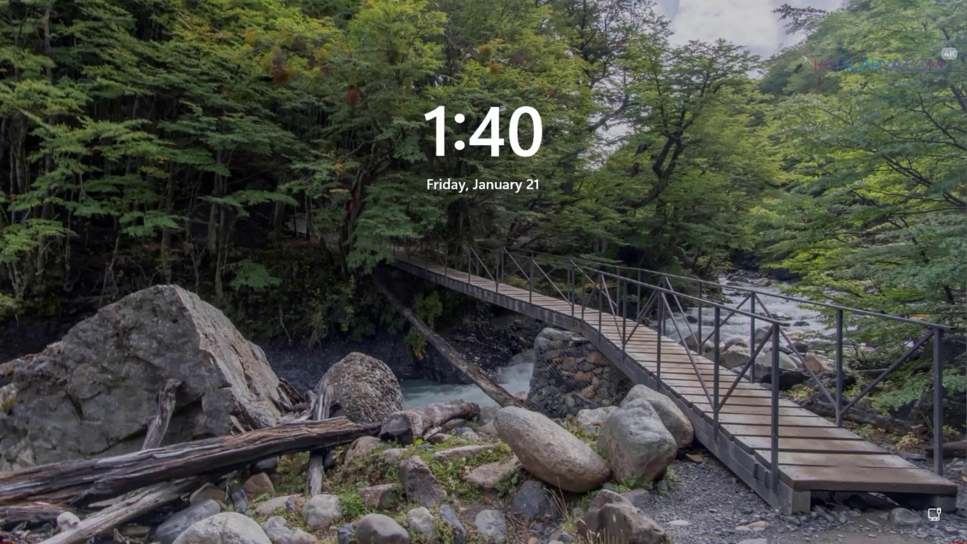
{"action": "left_click", "coordinate": [532, 276]}
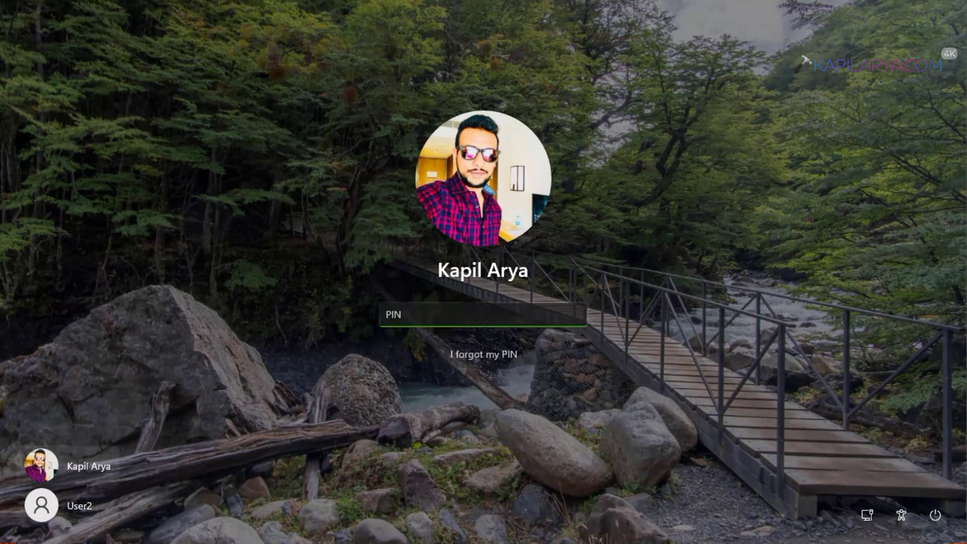
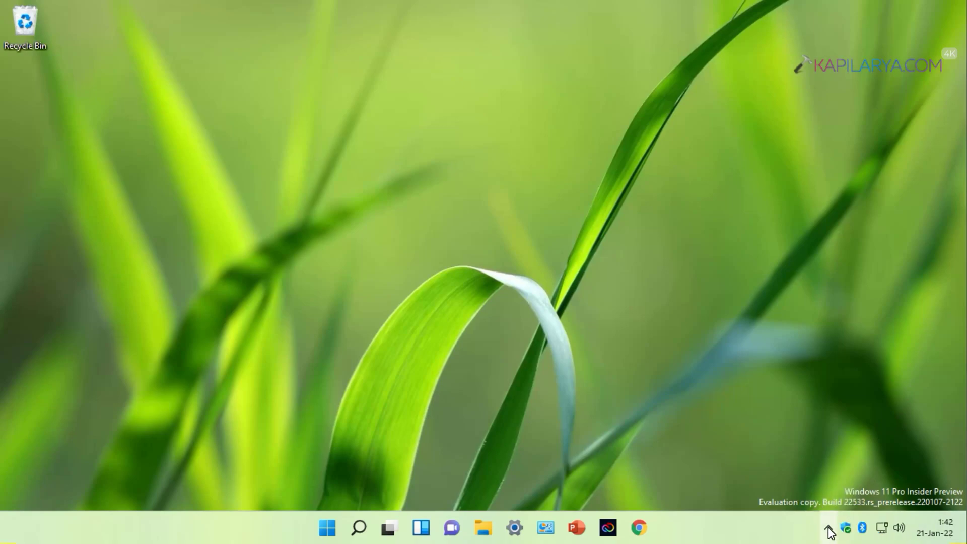
- Drag the Safely Remove Hardware icon from the hidden tray icons onto the taskbar
{"action": "left_click", "coordinate": [828, 528]}
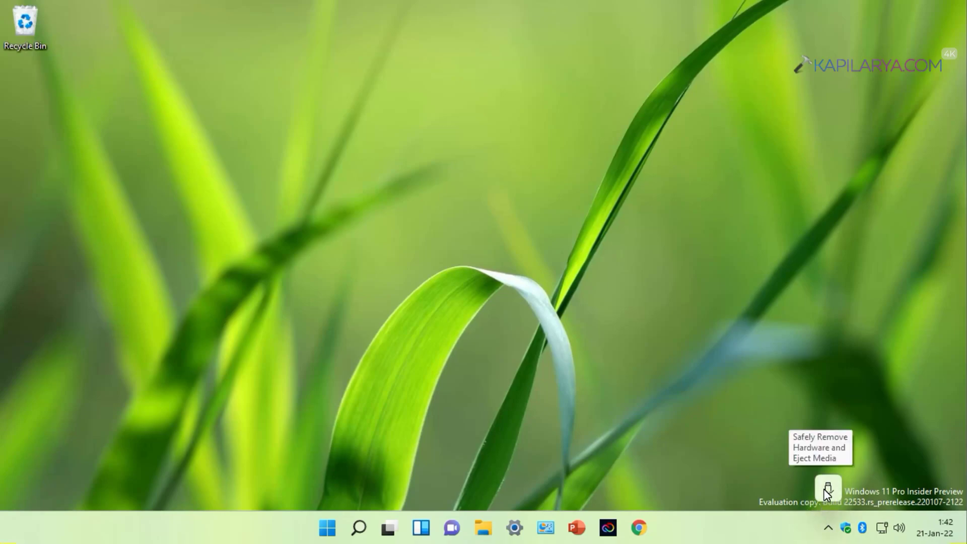
{"action": "left_click_drag", "start_coordinate": [827, 490], "coordinate": [828, 528]}
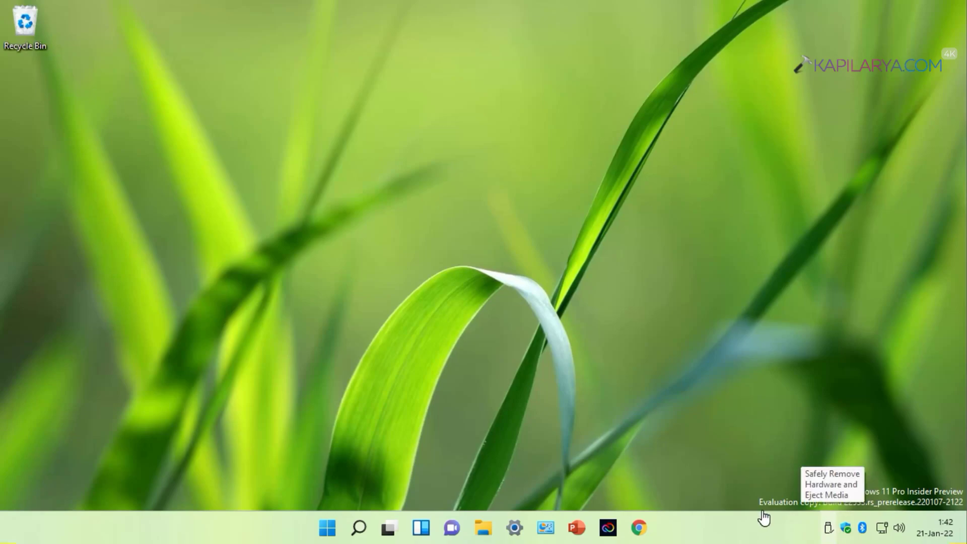